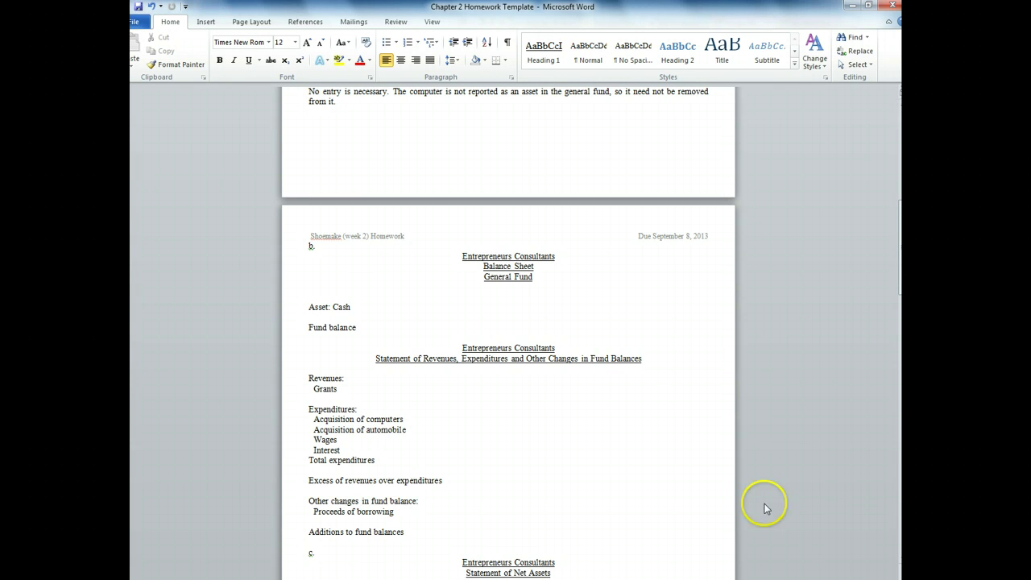
Step: Enter 83800 for both the Asset: Cash and Fund balance lines of the General Fund balance sheet
{"action": "left_click", "coordinate": [400, 304]}
{"action": "key", "text": "Tab"}
{"action": "key", "text": "Tab"}
{"action": "key", "text": "Tab"}
{"action": "key", "text": "Tab"}
{"action": "key", "text": "Tab"}
{"action": "key", "text": "Tab"}
{"action": "key", "text": "Tab"}
{"action": "type", "text": "83810"}
{"action": "key", "text": "BackSpace"}
{"action": "key", "text": "BackSpace"}
{"action": "type", "text": "00"}
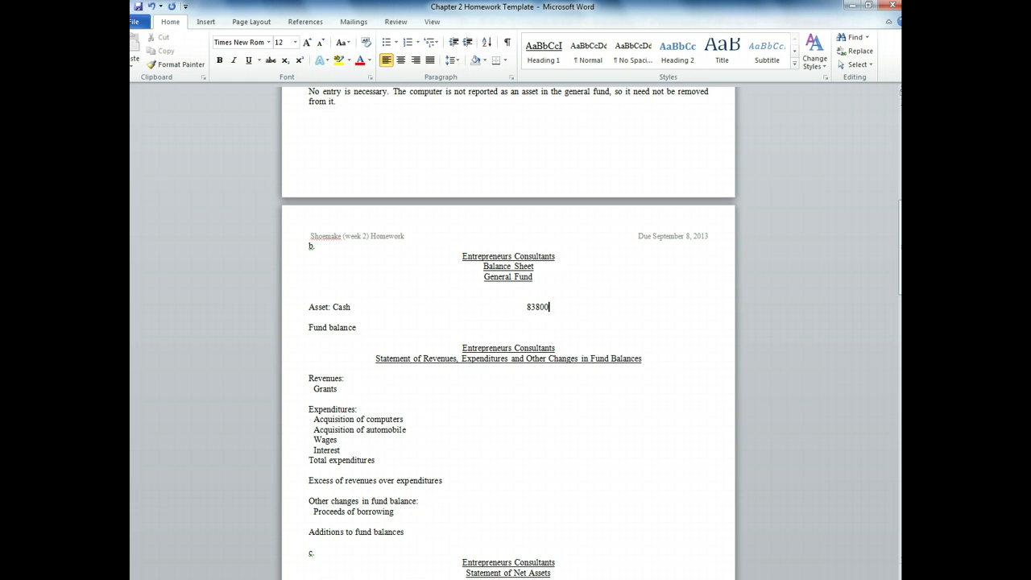
{"action": "double_click", "coordinate": [532, 327]}
{"action": "type", "text": "83800"}
Step: Enter 100000 for Grants under Revenues in the Statement of Revenues, Expenditures and Other Changes in Fund Balances
{"action": "left_click", "coordinate": [535, 373]}
{"action": "key", "text": "Tab"}
{"action": "key", "text": "Down"}
{"action": "type", "text": "100000"}
Step: Enter 10000 on the Expenditures heading line and 24000 for Acquisition of automobile
{"action": "left_click", "coordinate": [532, 413]}
{"action": "type", "text": "10000"}
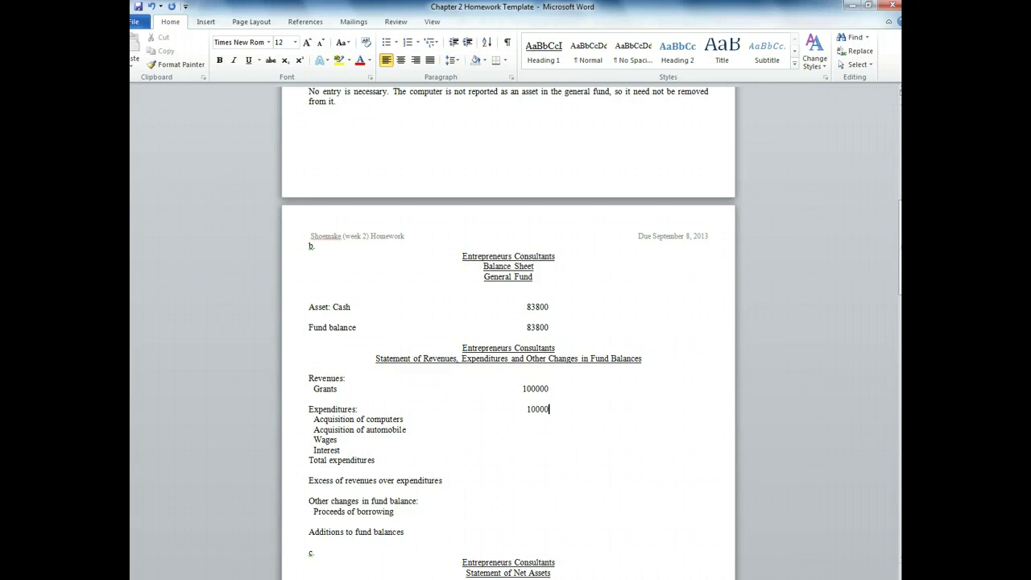
{"action": "left_click", "coordinate": [454, 432]}
{"action": "key", "text": "Tab"}
{"action": "type", "text": "24000"}
Step: Move the 10000 from the Expenditures heading line down to the Acquisition of computers line
{"action": "left_click_drag", "start_coordinate": [551, 410], "coordinate": [525, 413]}
{"action": "right_click", "coordinate": [529, 410]}
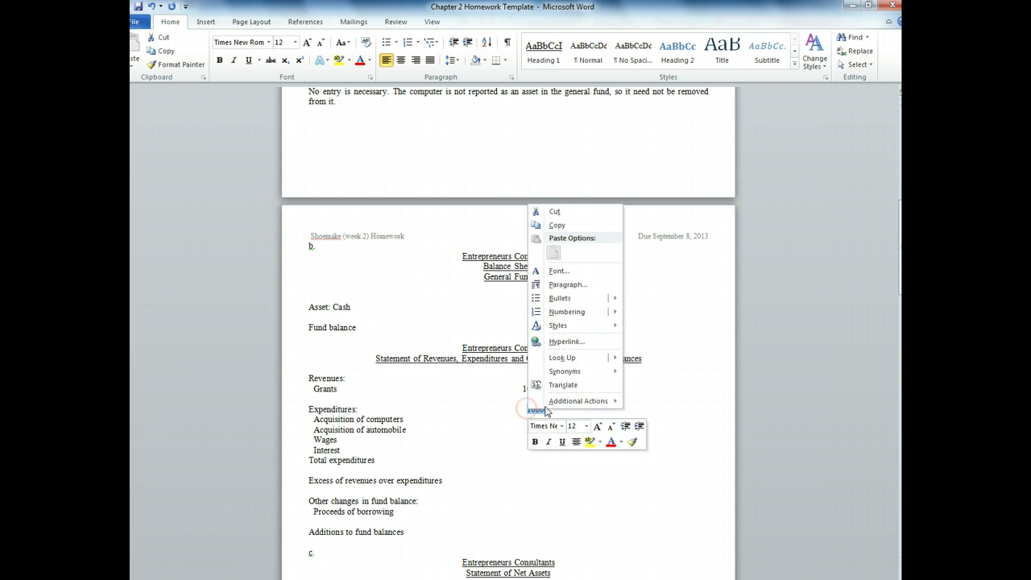
{"action": "left_click", "coordinate": [554, 211]}
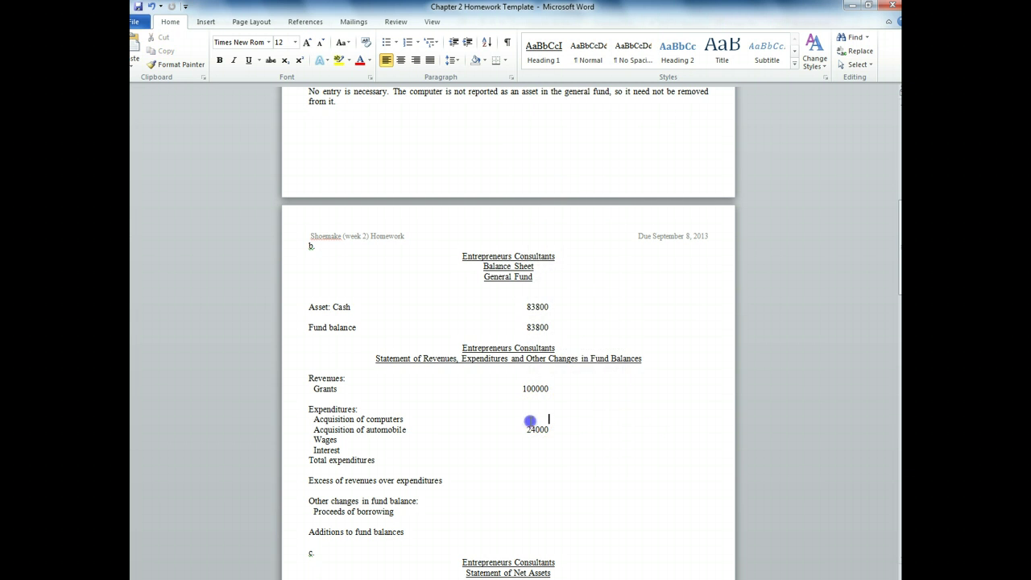
{"action": "right_click", "coordinate": [532, 422]}
{"action": "left_click", "coordinate": [557, 266]}
Step: Fill in the remaining expenditures: 6000 for Wages, 200 for Interest and 40200 for Total expenditures
{"action": "left_click", "coordinate": [536, 440]}
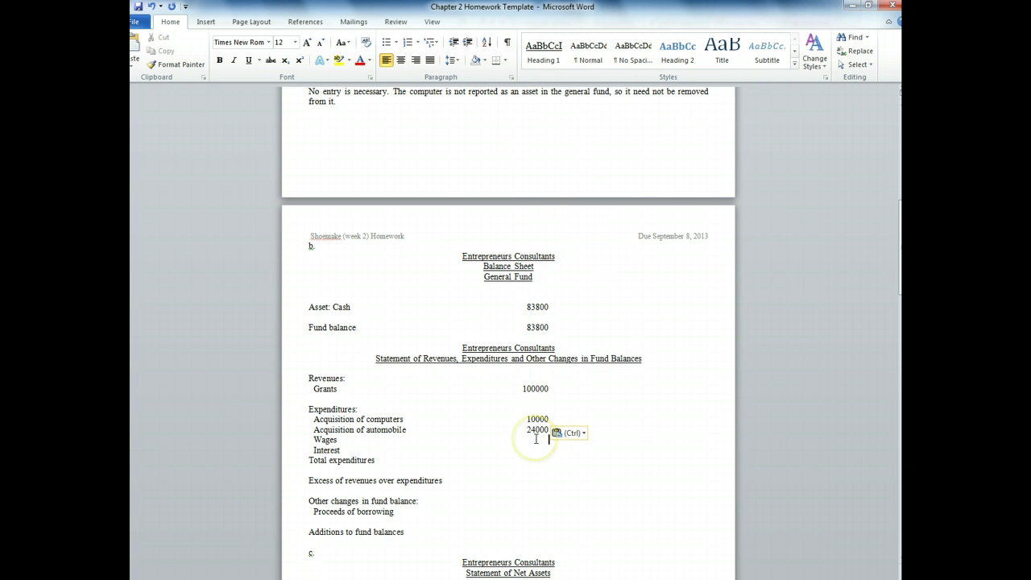
{"action": "type", "text": "6000"}
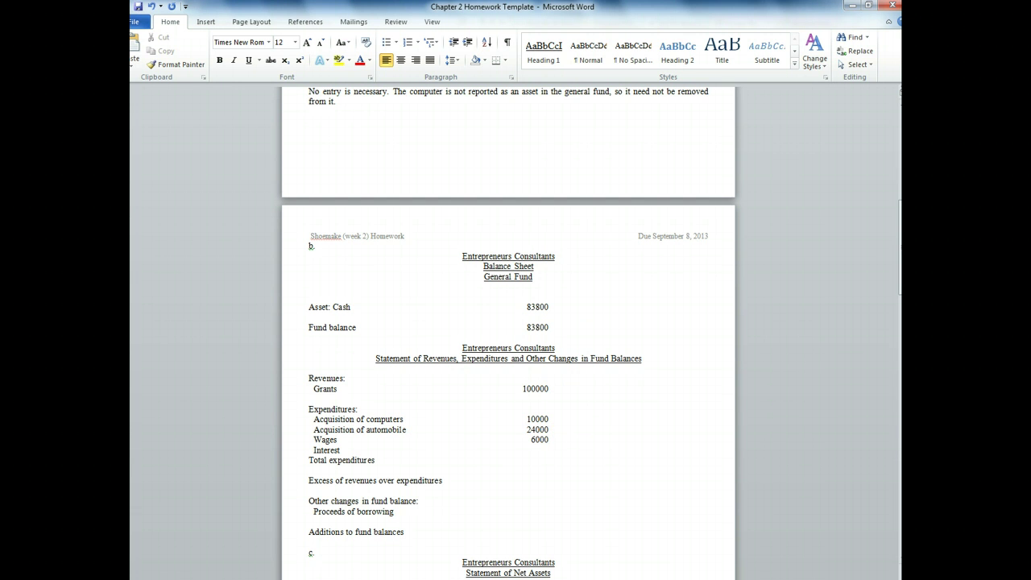
{"action": "left_click", "coordinate": [546, 449]}
{"action": "type", "text": "200"}
{"action": "key", "text": "Down"}
{"action": "type", "text": "40200"}
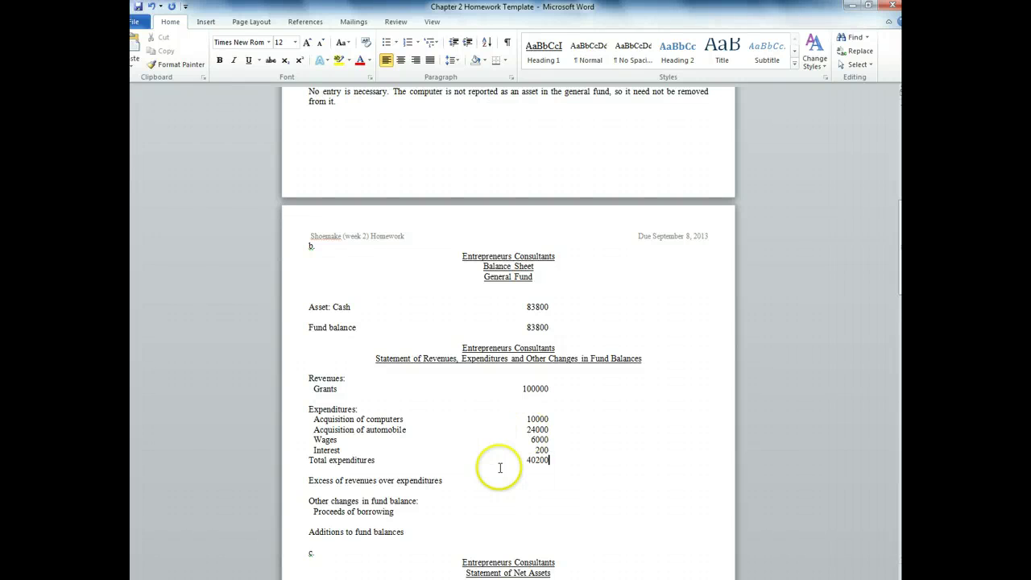
Step: Apply a single underline to the Interest amount and a double underline to the Total expenditures amount
{"action": "left_click", "coordinate": [533, 448]}
{"action": "left_click_drag", "start_coordinate": [532, 448], "coordinate": [550, 450]}
{"action": "left_click", "coordinate": [248, 62]}
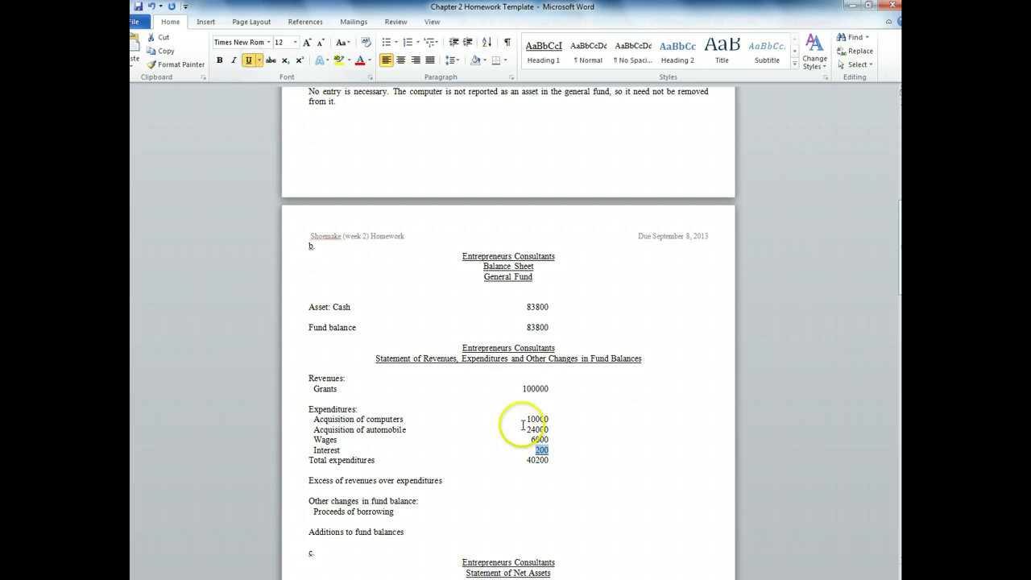
{"action": "left_click_drag", "start_coordinate": [525, 460], "coordinate": [545, 459]}
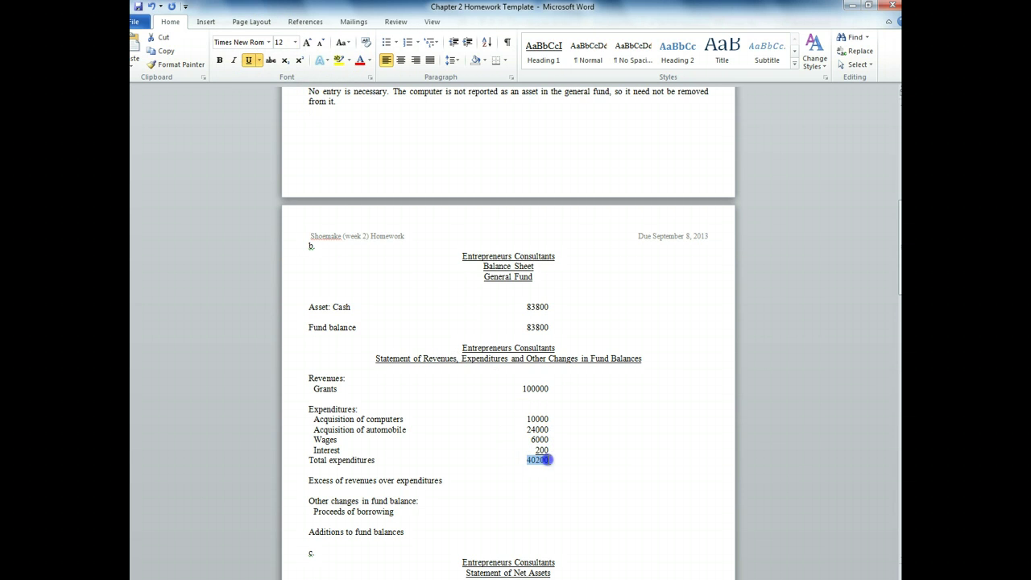
{"action": "left_click", "coordinate": [258, 61]}
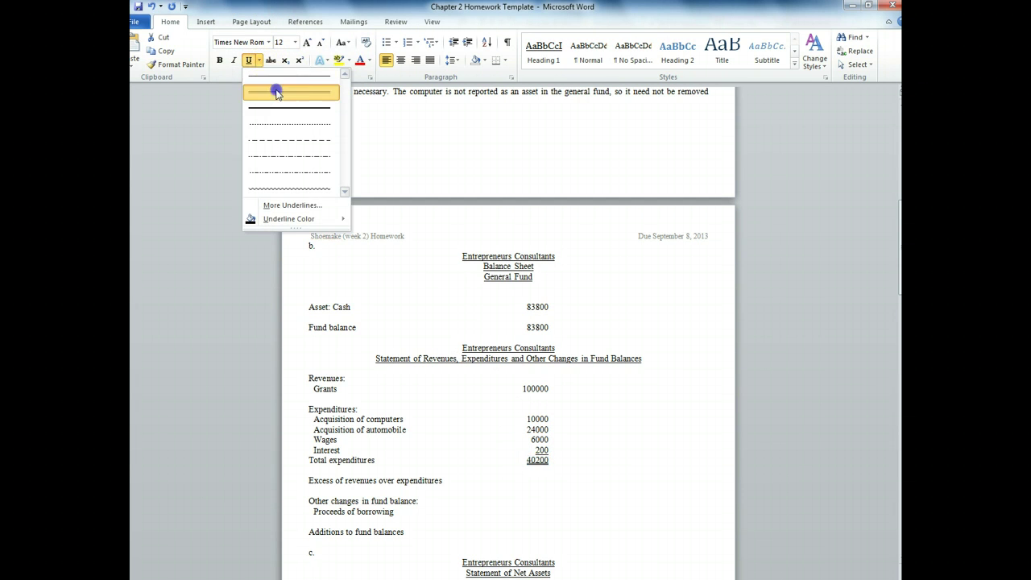
{"action": "left_click", "coordinate": [273, 91]}
Step: Enter 59800 for Excess of revenues over expenditures
{"action": "left_click", "coordinate": [521, 481]}
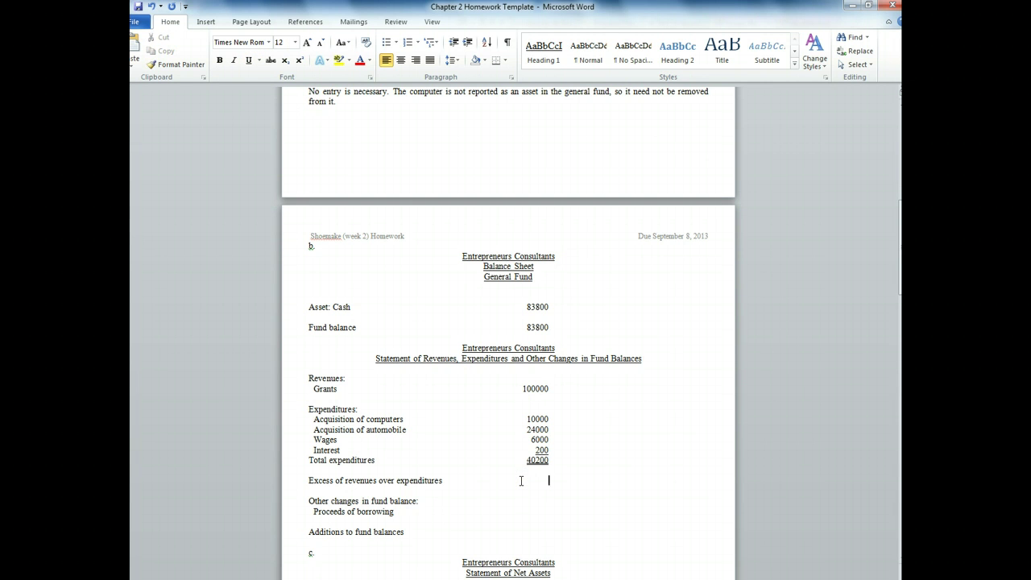
{"action": "type", "text": "59800"}
{"action": "left_click", "coordinate": [310, 490]}
Step: Enter 24000 for Proceeds of borrowing and 83800 for Additions to fund balances
{"action": "left_click", "coordinate": [443, 511]}
{"action": "key", "text": "Tab"}
{"action": "type", "text": "24000"}
{"action": "key", "text": "Down"}
{"action": "key", "text": "BackSpace"}
{"action": "left_click", "coordinate": [528, 535]}
{"action": "type", "text": "83800"}
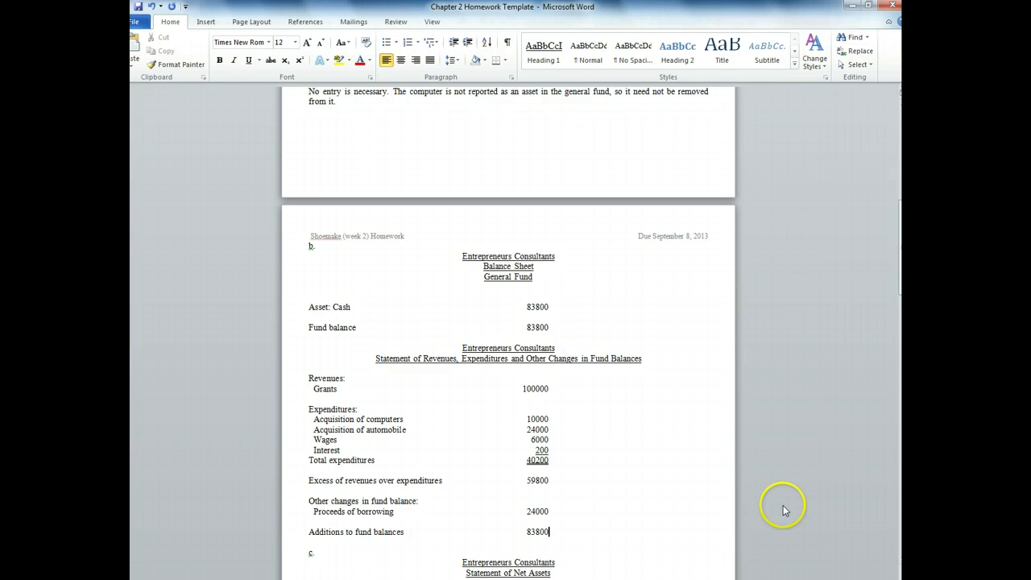
Step: In the Statement of Net Assets, enter 83800 for Cash, 8000 for Computers and 24000 for Automobile, underlining the automobile amount
{"action": "scroll", "coordinate": [508, 332], "scroll_direction": "down", "scroll_amount": 5}
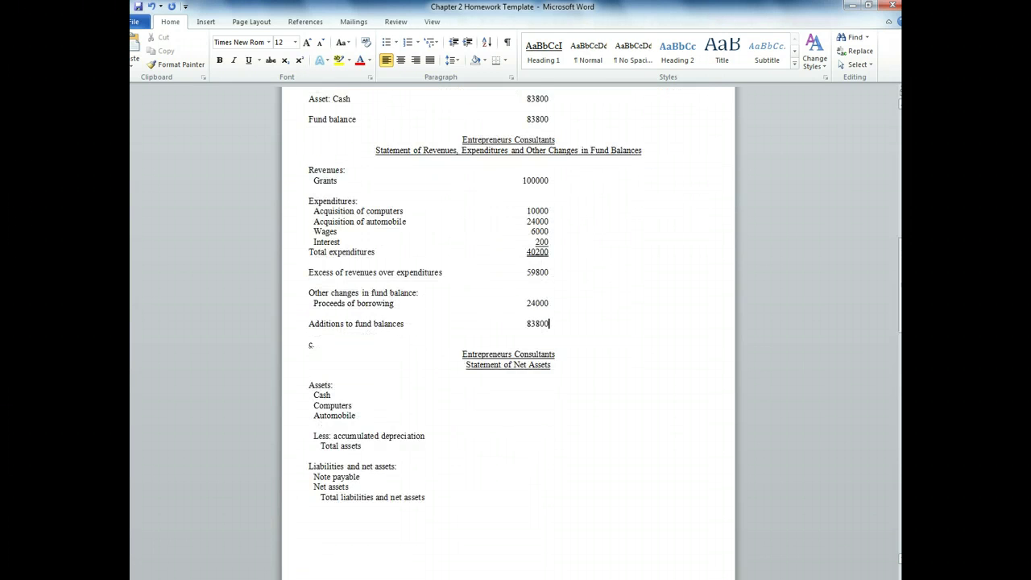
{"action": "scroll", "coordinate": [508, 333], "scroll_direction": "down", "scroll_amount": 1}
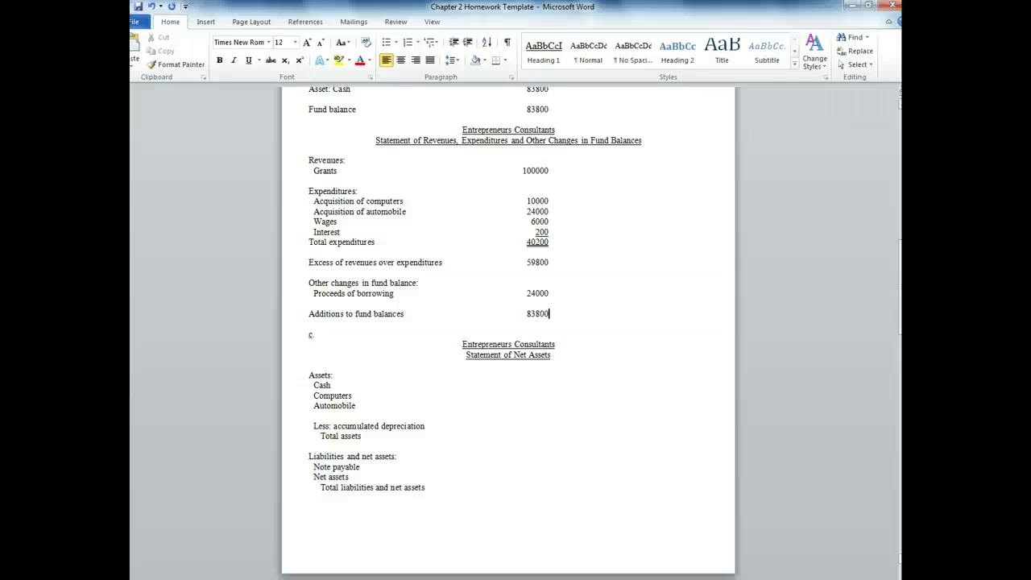
{"action": "double_click", "coordinate": [416, 387]}
{"action": "type", "text": "83800"}
{"action": "type", "text": "8000"}
{"action": "left_click", "coordinate": [496, 405]}
{"action": "type", "text": "24000"}
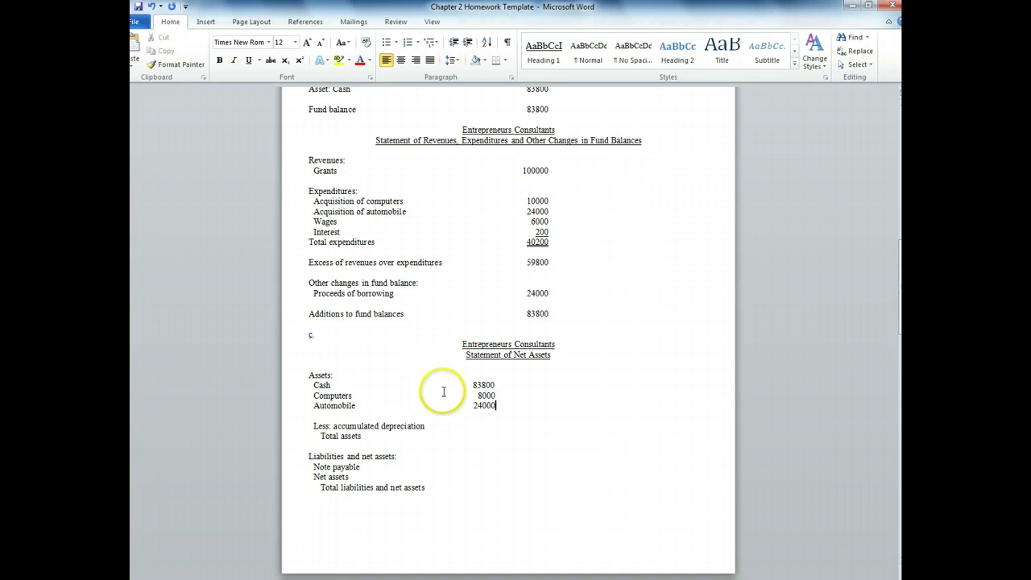
{"action": "left_click_drag", "start_coordinate": [473, 406], "coordinate": [499, 403]}
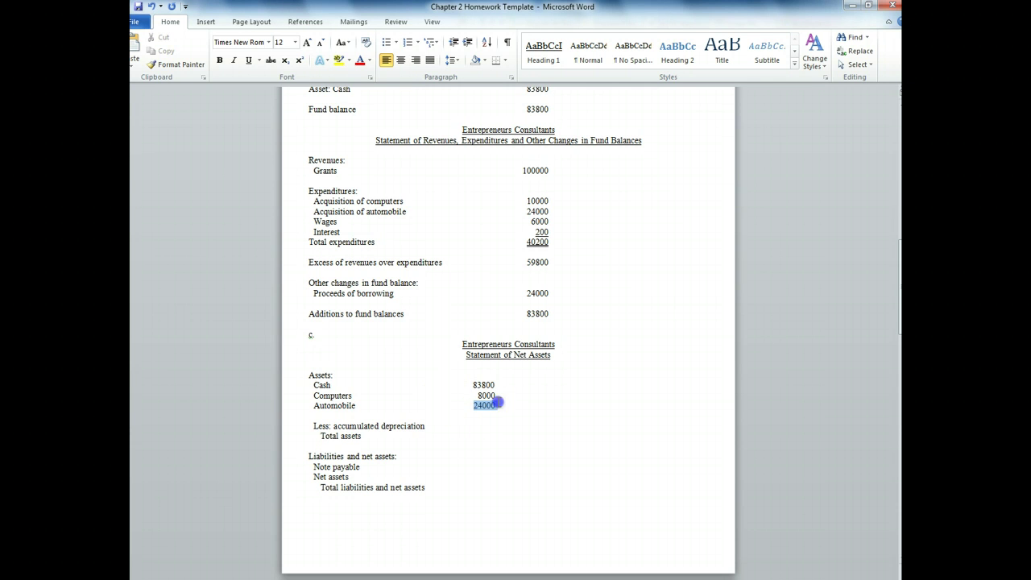
{"action": "left_click", "coordinate": [249, 60]}
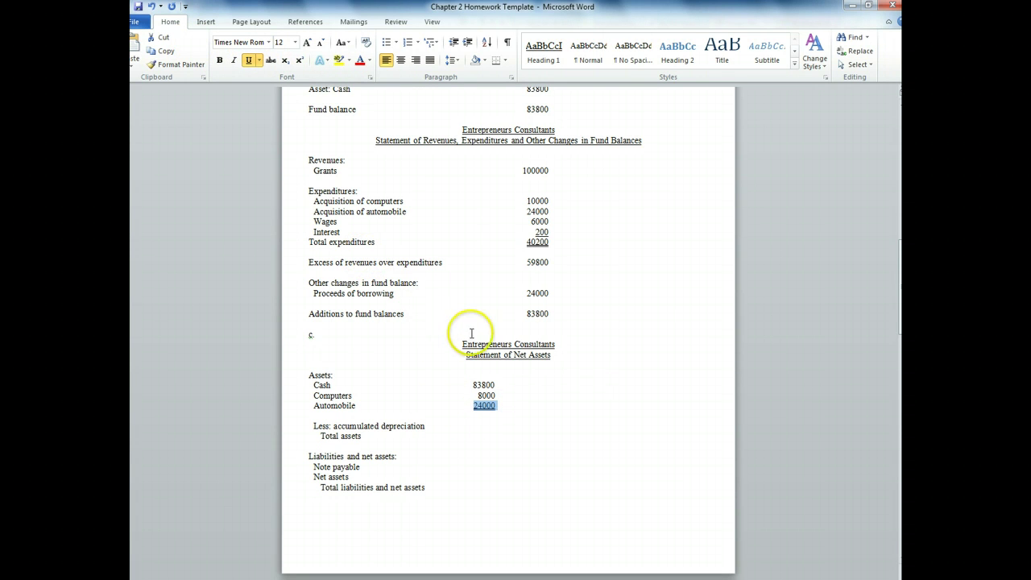
Step: Move the Cash amount in the Statement of Net Assets into a second amount column further right on its line
{"action": "mouse_move", "coordinate": [472, 385]}
{"action": "left_mouse_down"}
{"action": "mouse_move", "coordinate": [498, 385]}
{"action": "mouse_move", "coordinate": [475, 385]}
{"action": "left_mouse_up"}
{"action": "right_click", "coordinate": [477, 386]}
{"action": "left_click", "coordinate": [490, 395]}
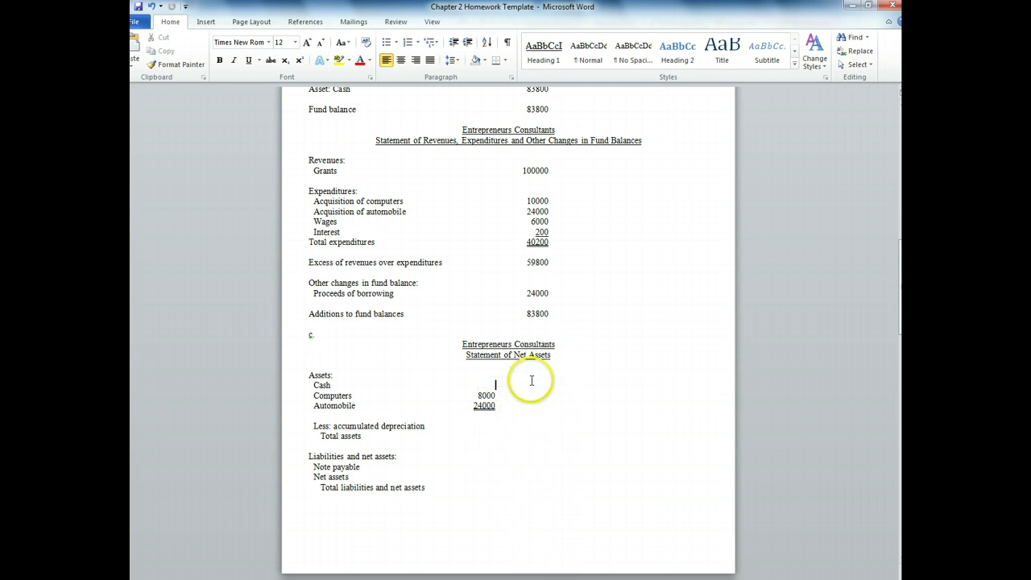
{"action": "right_click", "coordinate": [575, 385]}
{"action": "left_click", "coordinate": [601, 434]}
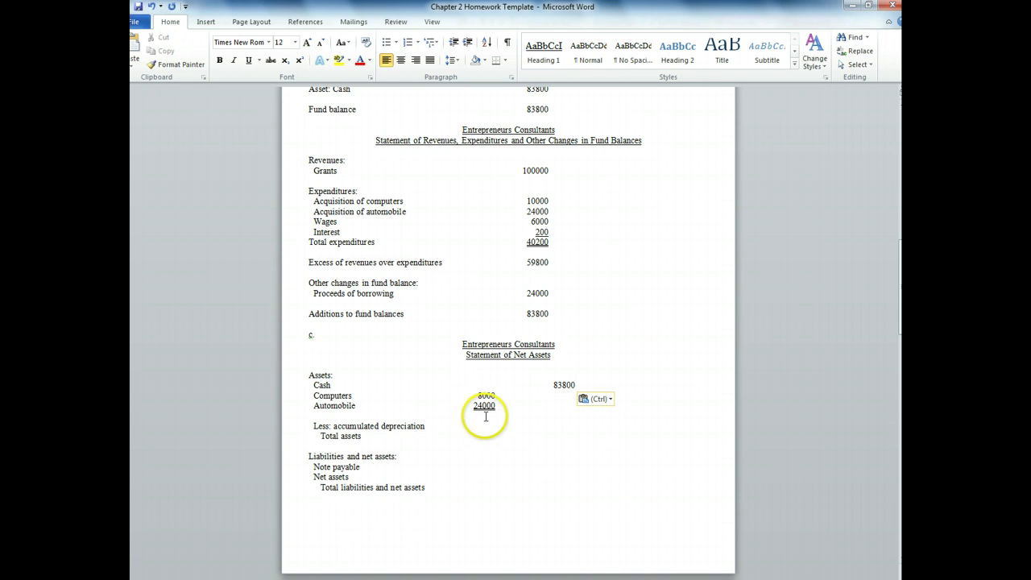
Step: Enter the 32000 subtotal below the Automobile amount and 6400 for accumulated depreciation, underlining the 6400
{"action": "left_click", "coordinate": [485, 418]}
{"action": "type", "text": "32"}
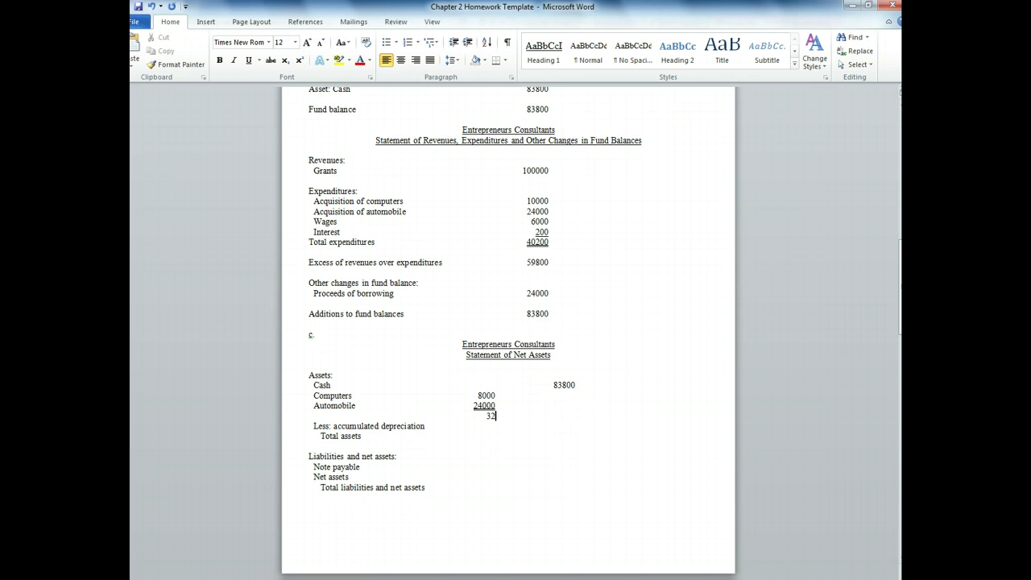
{"action": "type", "text": "000"}
{"action": "type", "text": "6400"}
{"action": "left_click_drag", "start_coordinate": [465, 425], "coordinate": [498, 422]}
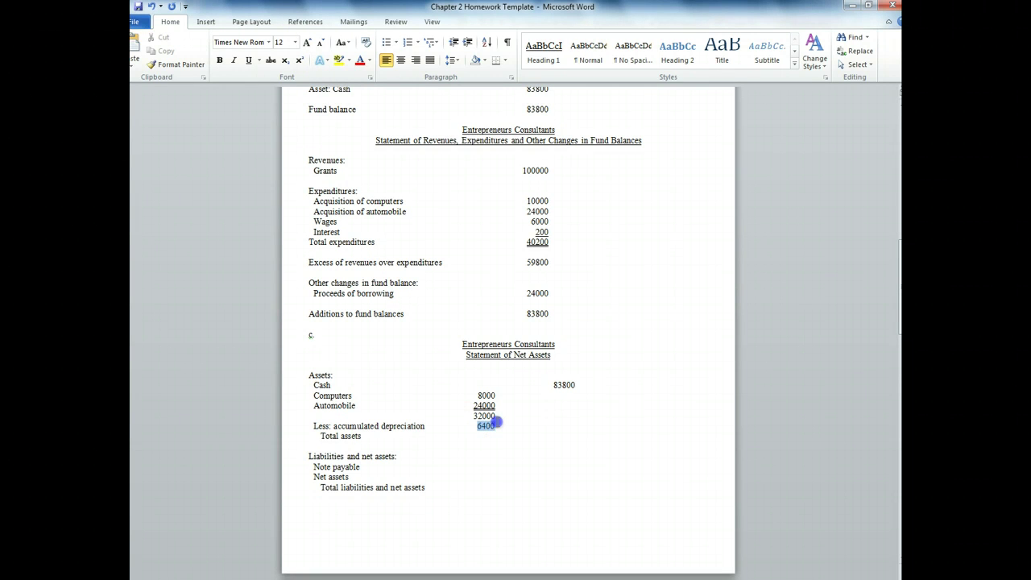
{"action": "left_click", "coordinate": [250, 60]}
{"action": "left_click", "coordinate": [490, 443]}
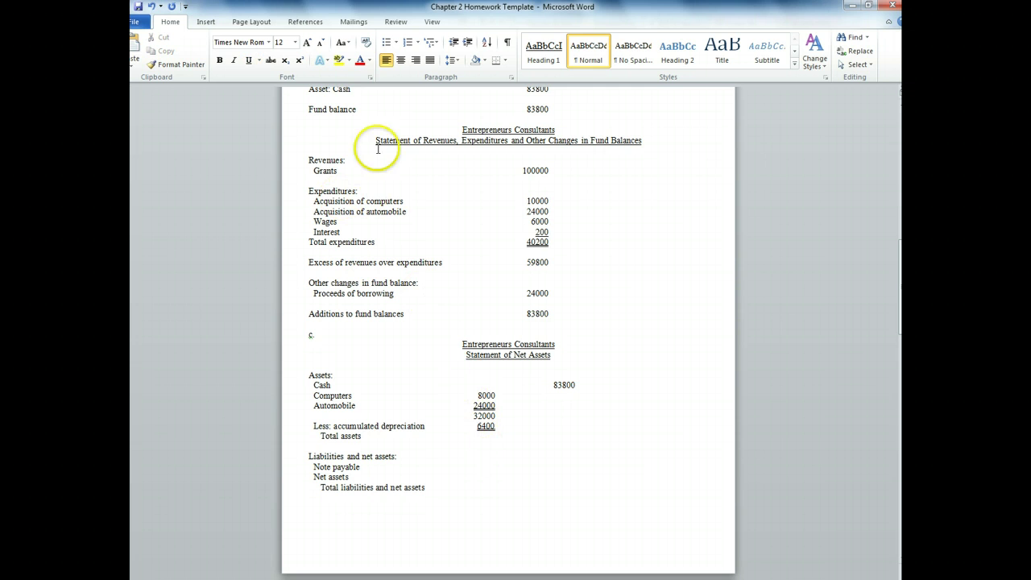
Step: Remove and reapply the single underline on the accumulated depreciation amount
{"action": "left_click_drag", "start_coordinate": [498, 427], "coordinate": [473, 427]}
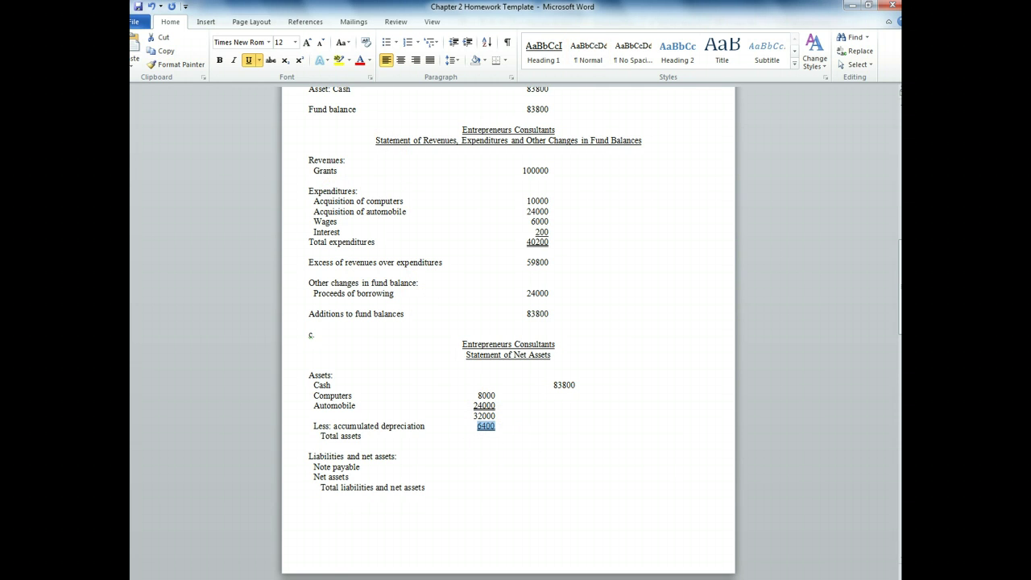
{"action": "left_click", "coordinate": [253, 62]}
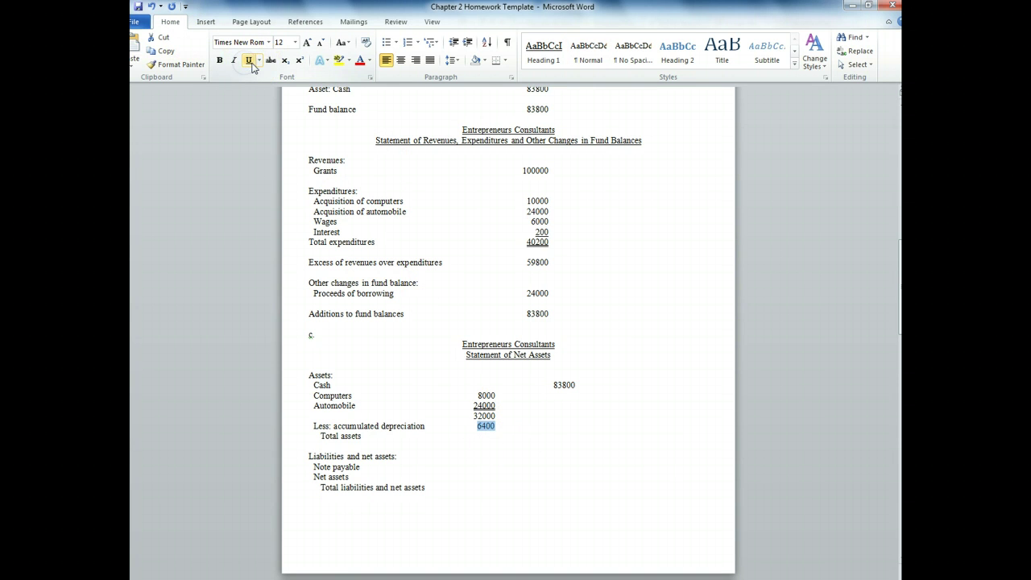
{"action": "left_click", "coordinate": [252, 64]}
{"action": "left_click", "coordinate": [259, 60]}
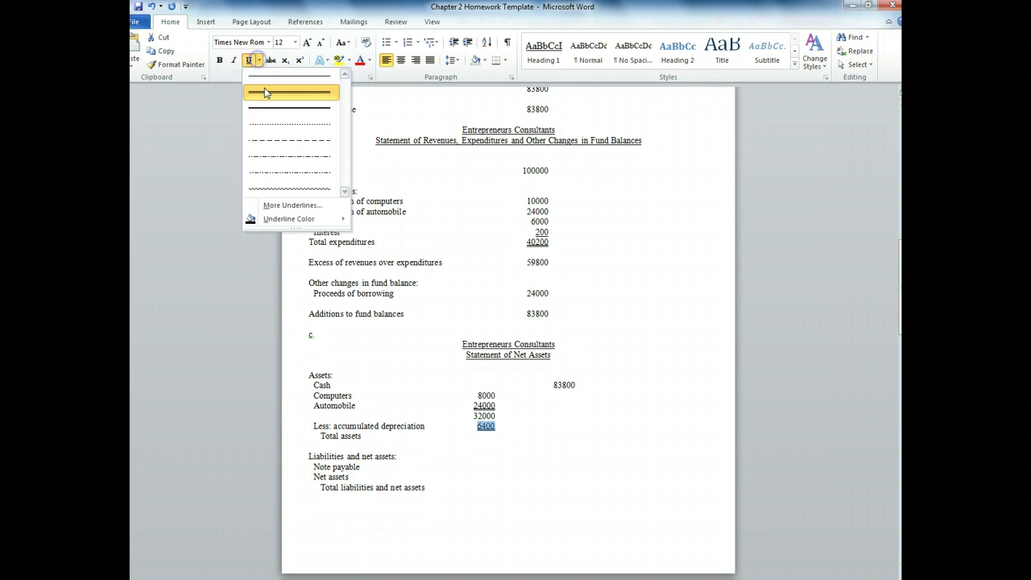
{"action": "left_click", "coordinate": [269, 81]}
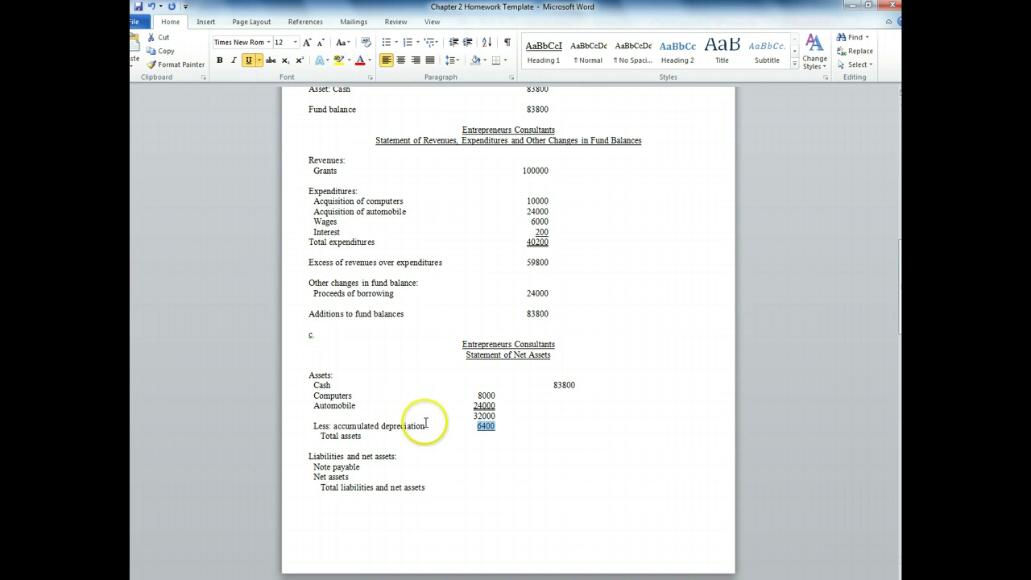
Step: Enter 25600 in the second amount column of the accumulated depreciation line and underline it
{"action": "left_click", "coordinate": [482, 439]}
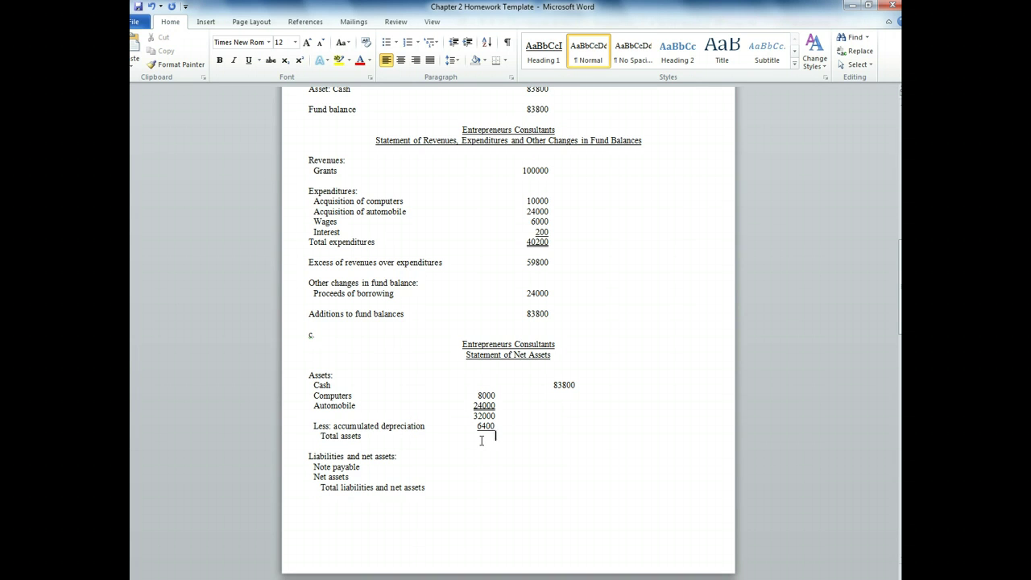
{"action": "left_click", "coordinate": [481, 440]}
{"action": "double_click", "coordinate": [557, 433]}
{"action": "double_click", "coordinate": [555, 426]}
{"action": "type", "text": "25600"}
{"action": "left_click_drag", "start_coordinate": [540, 425], "coordinate": [585, 428]}
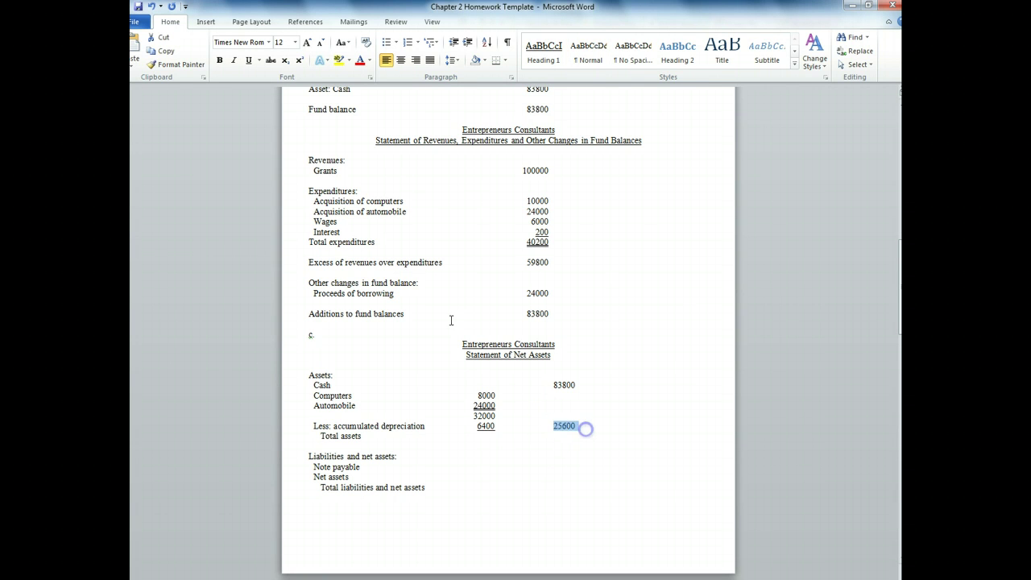
{"action": "left_click", "coordinate": [248, 61]}
Step: Enter 109400 for Total assets in the second amount column and give it a double underline
{"action": "left_click", "coordinate": [554, 439]}
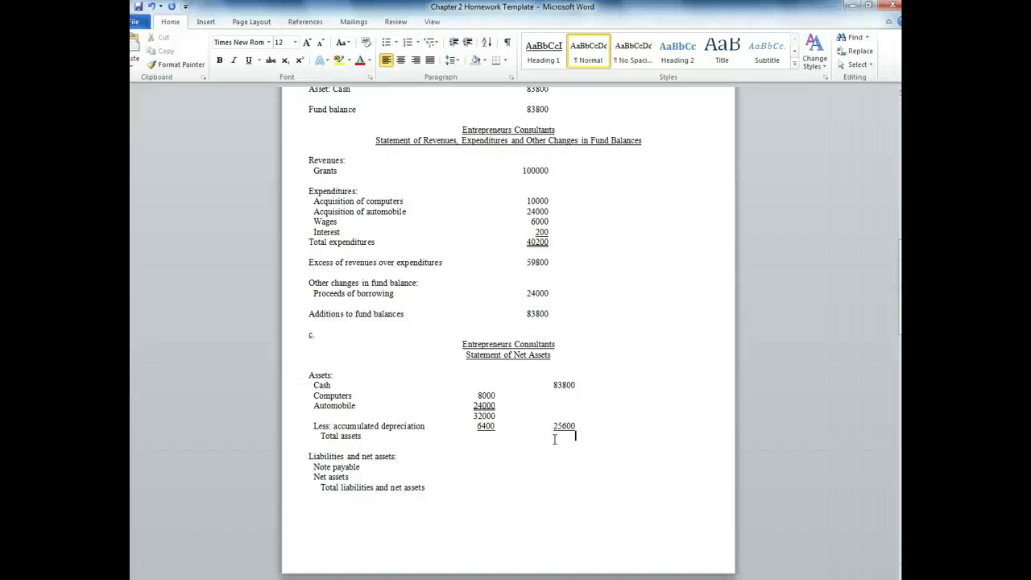
{"action": "type", "text": "109400"}
{"action": "left_click_drag", "start_coordinate": [548, 436], "coordinate": [585, 436]}
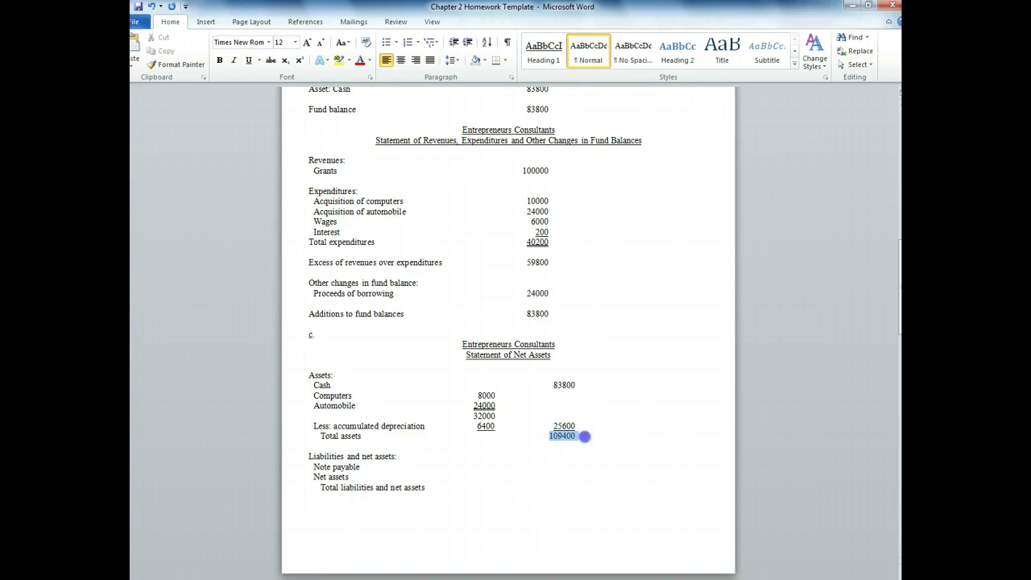
{"action": "left_click", "coordinate": [259, 60]}
{"action": "left_click", "coordinate": [266, 92]}
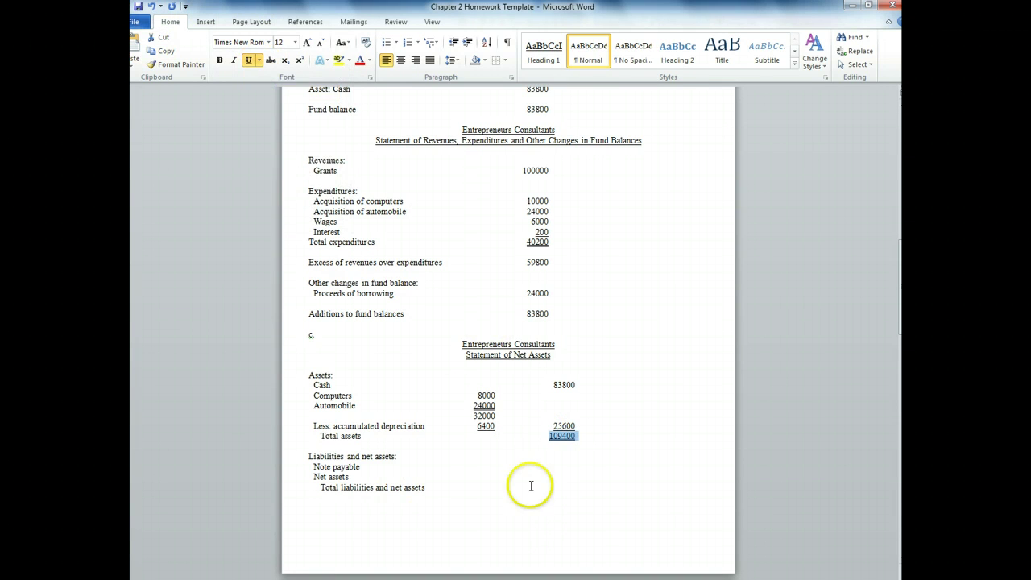
Step: Enter 24000 for Note payable and 85400 for Net assets, giving the net assets amount a single underline
{"action": "left_click", "coordinate": [471, 468]}
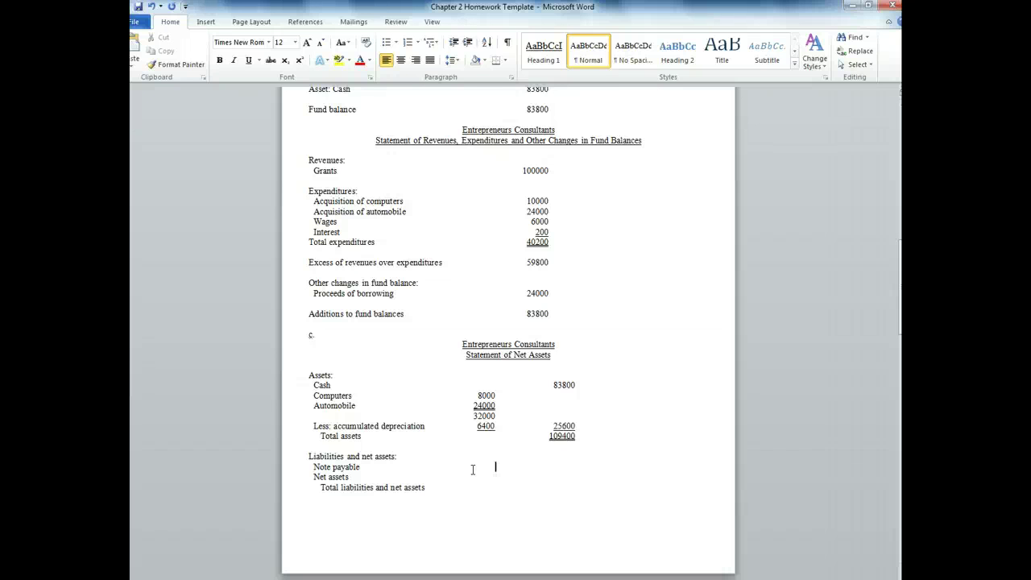
{"action": "type", "text": "24000"}
{"action": "left_click", "coordinate": [471, 479]}
{"action": "type", "text": "85400"}
{"action": "left_click_drag", "start_coordinate": [470, 478], "coordinate": [500, 477]}
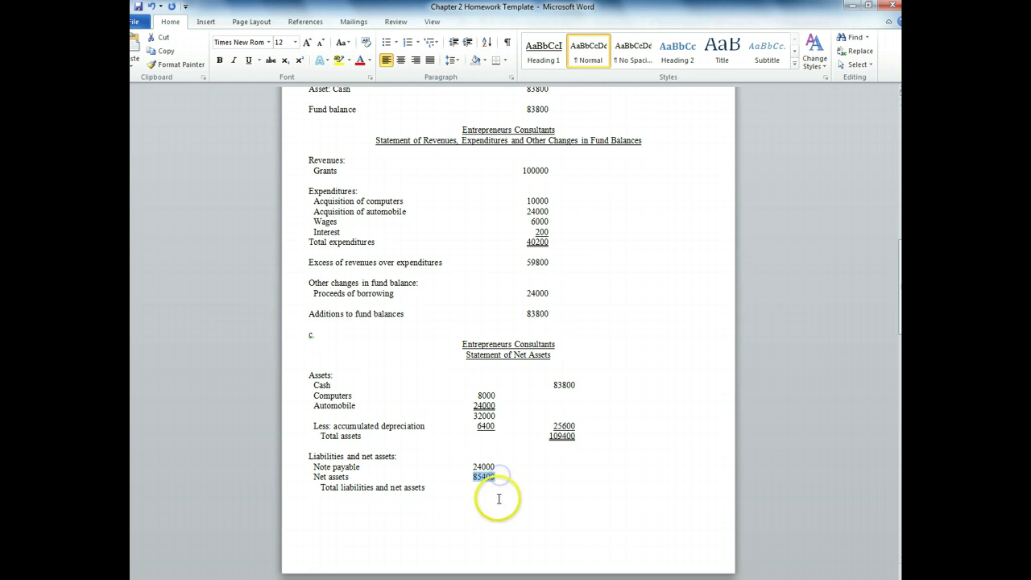
{"action": "left_click", "coordinate": [257, 61]}
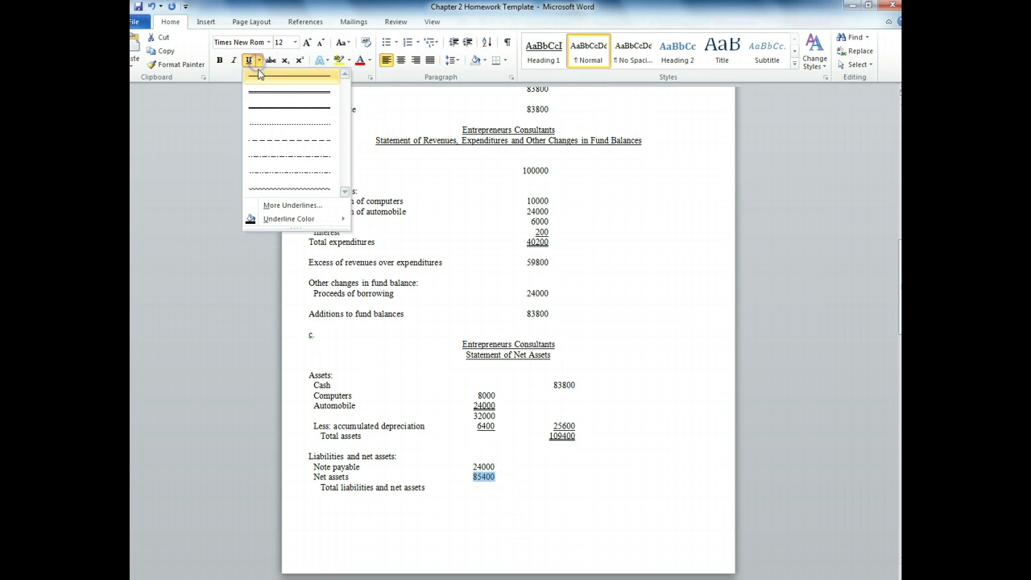
{"action": "left_click", "coordinate": [278, 77]}
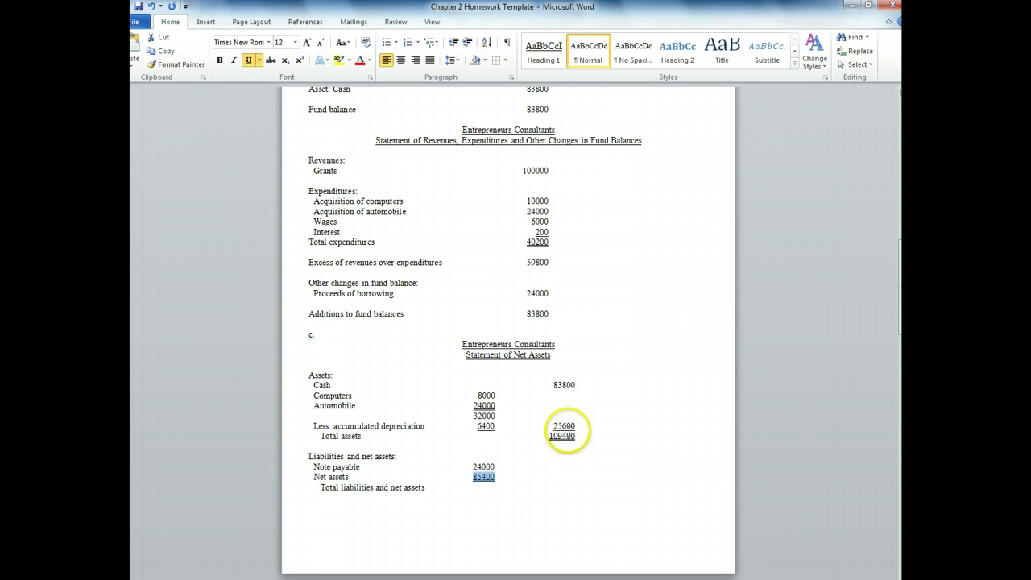
Step: Enter 109400 for Total liabilities and net assets in the second amount column and give it a double underline
{"action": "left_click", "coordinate": [491, 488]}
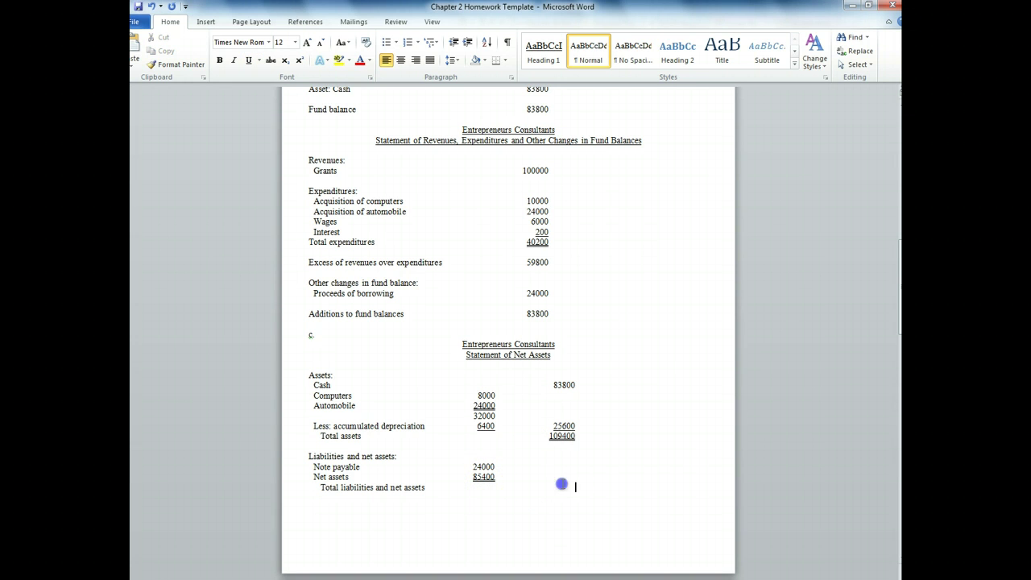
{"action": "key", "text": "Tab"}
{"action": "type", "text": "109400"}
{"action": "left_click_drag", "start_coordinate": [535, 486], "coordinate": [584, 488]}
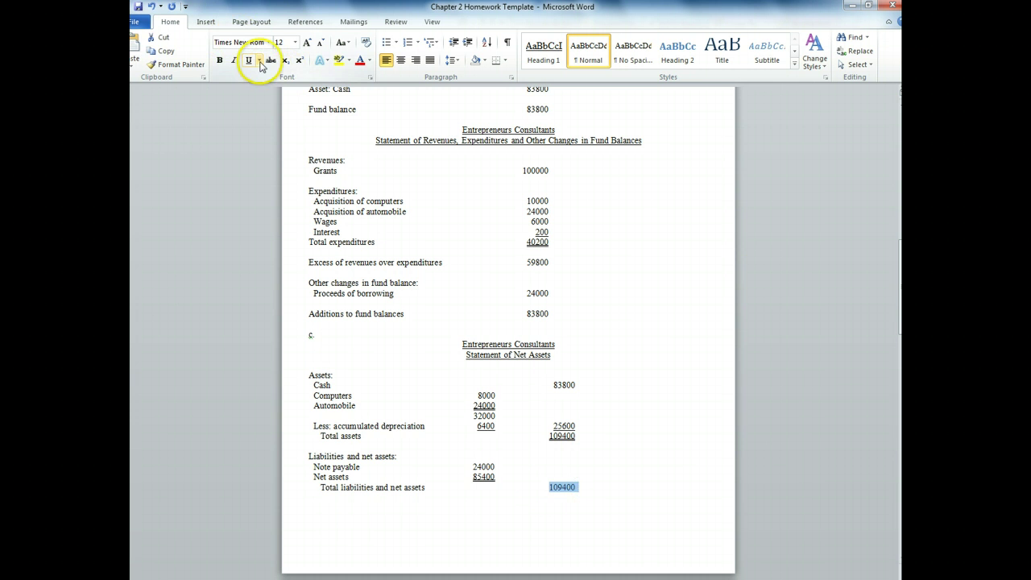
{"action": "left_click", "coordinate": [260, 60]}
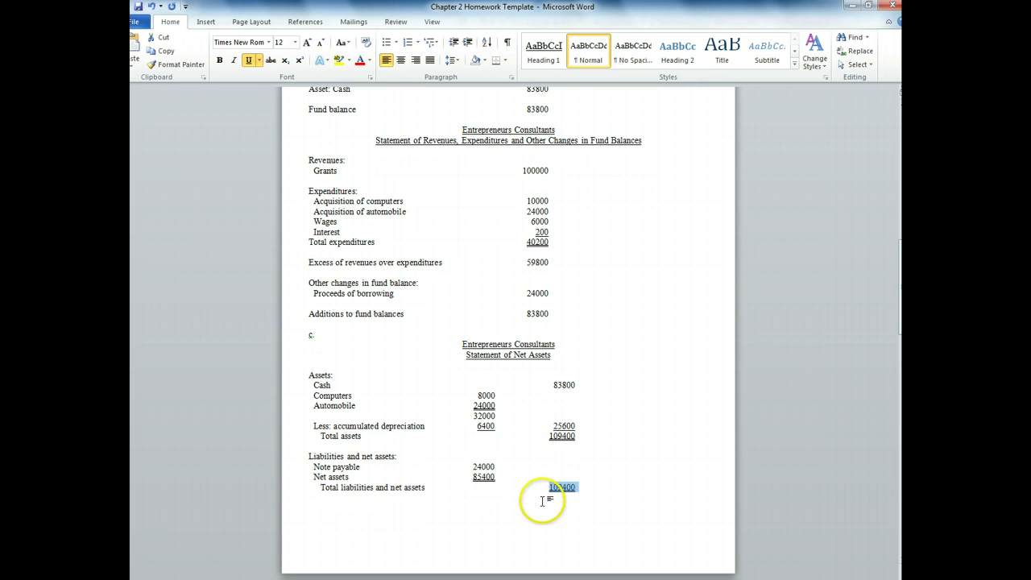
{"action": "mouse_move", "coordinate": [484, 466]}
{"action": "left_mouse_down"}
{"action": "mouse_move", "coordinate": [493, 476]}
{"action": "mouse_move", "coordinate": [481, 468]}
{"action": "left_mouse_up"}
{"action": "left_click", "coordinate": [490, 469]}
{"action": "left_click", "coordinate": [487, 476]}
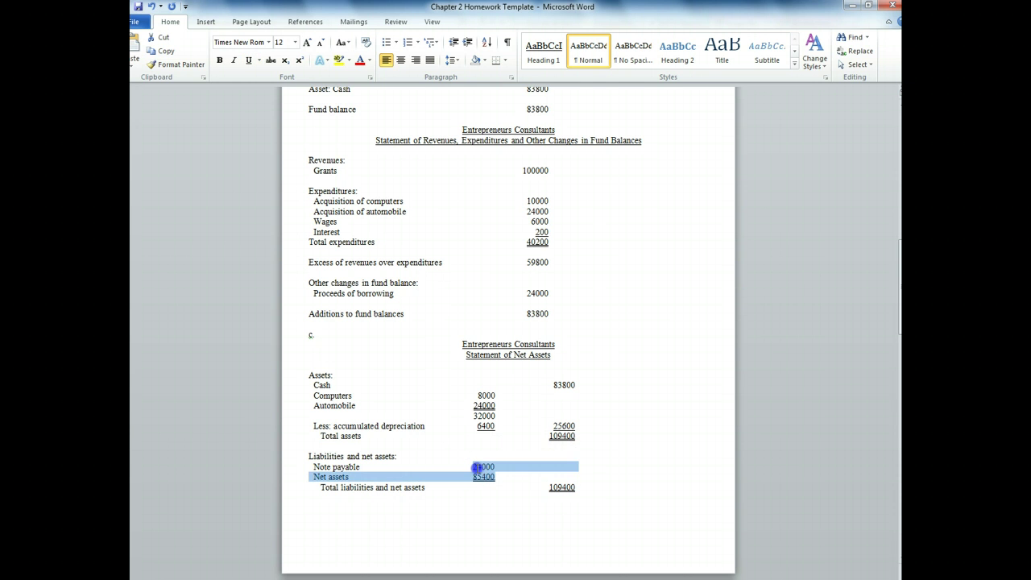
{"action": "left_click", "coordinate": [532, 488]}
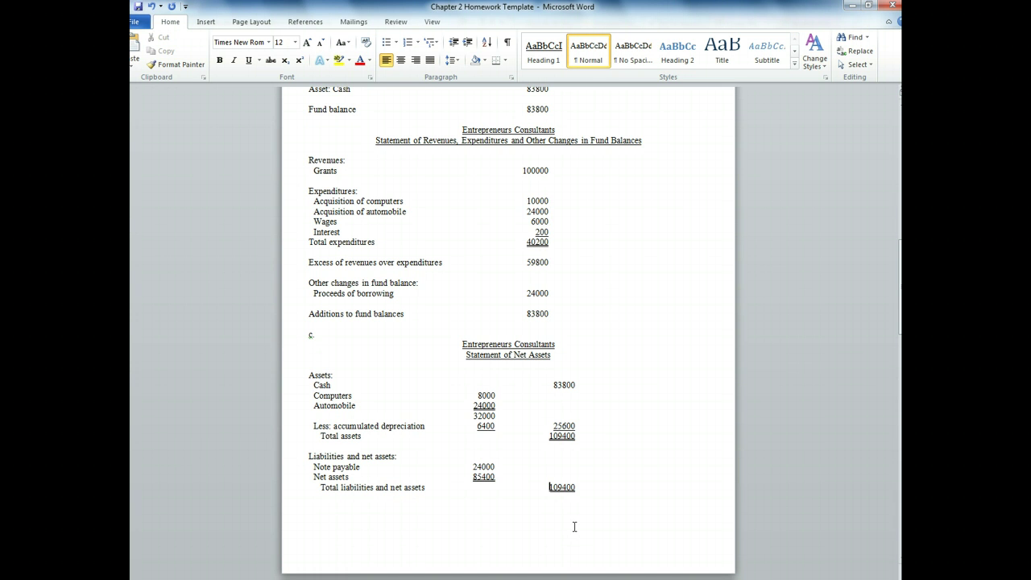
{"action": "left_click", "coordinate": [576, 511]}
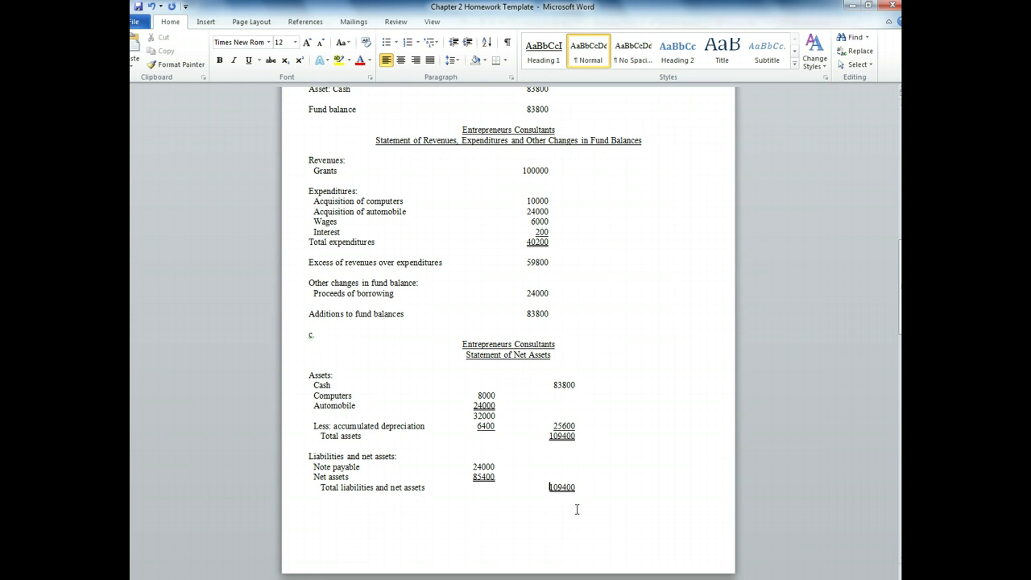